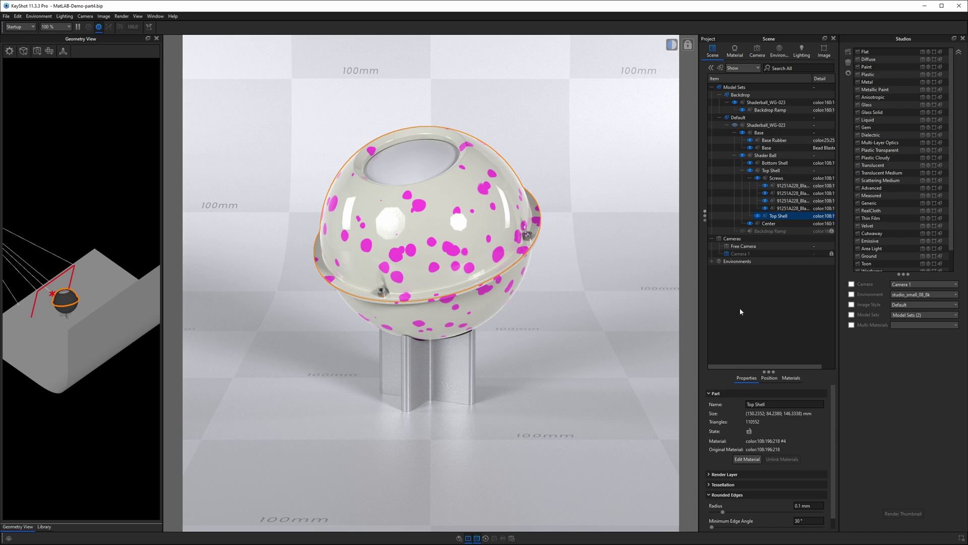
double_click(425, 216)
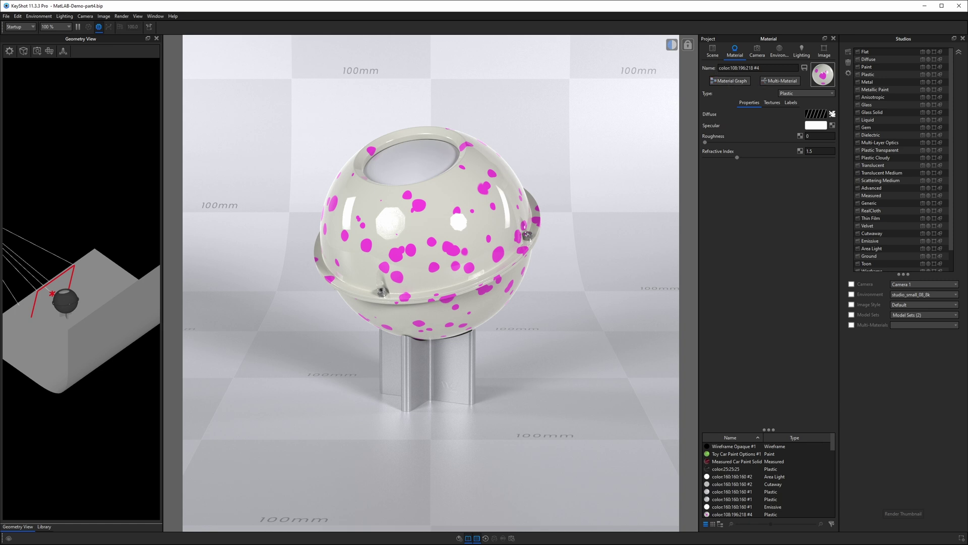
left_click(730, 82)
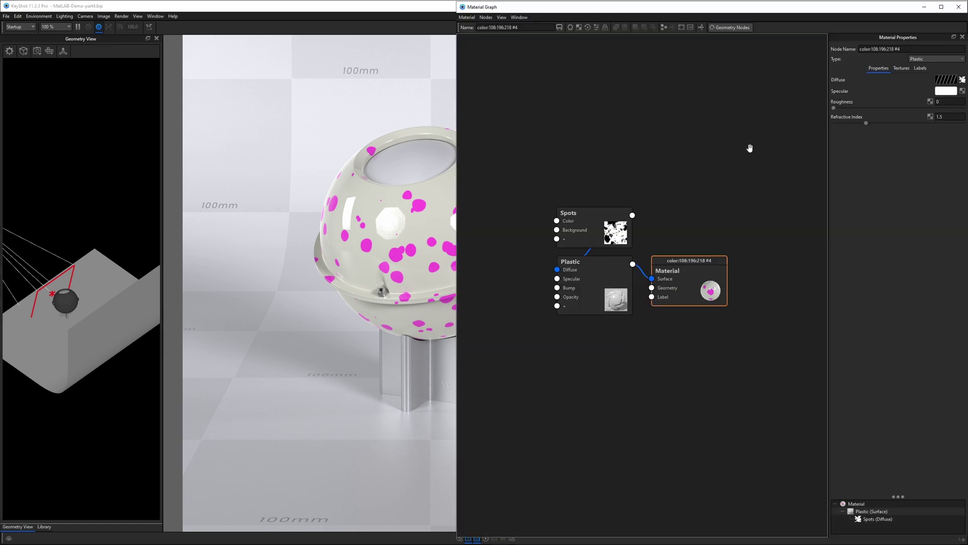
key("super+Down")
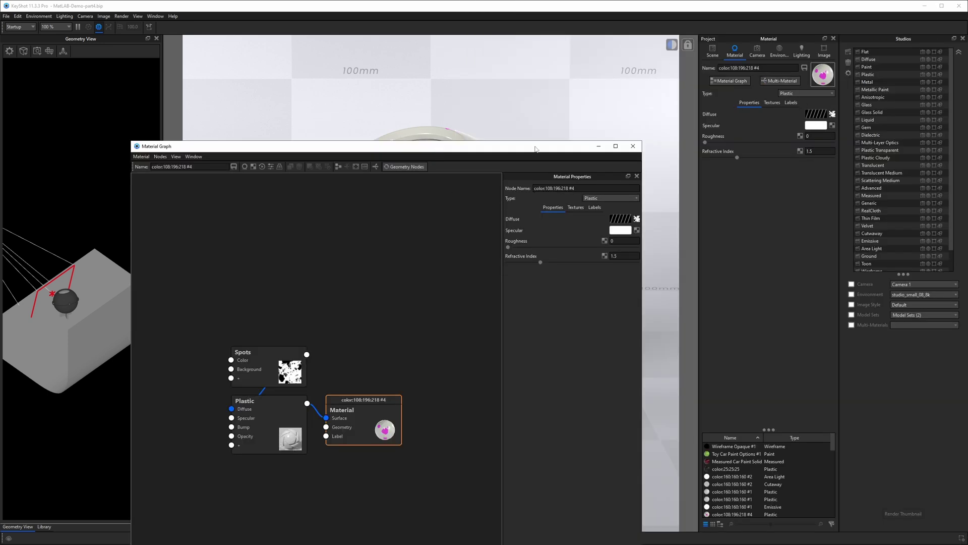
left_click_drag(537, 147, 860, 9)
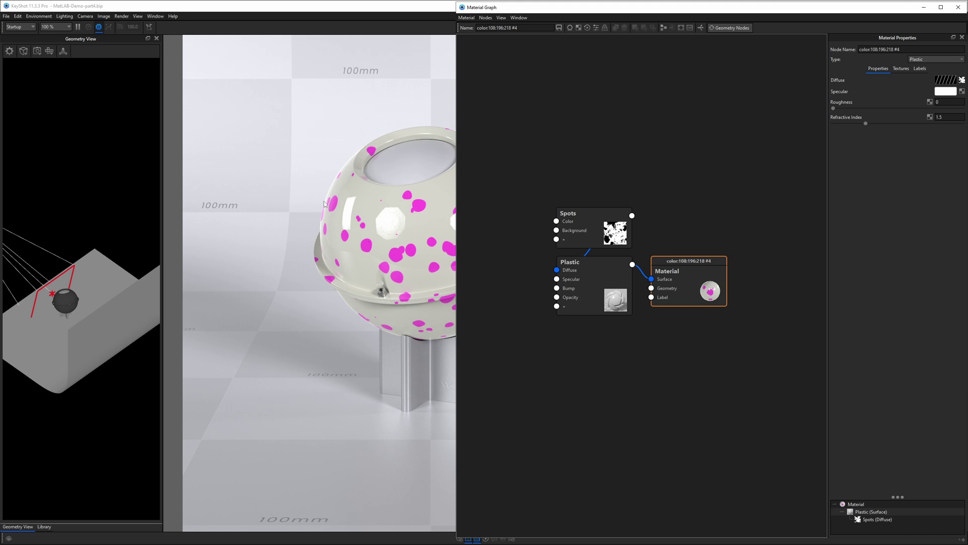
left_click_drag(457, 175, 574, 169)
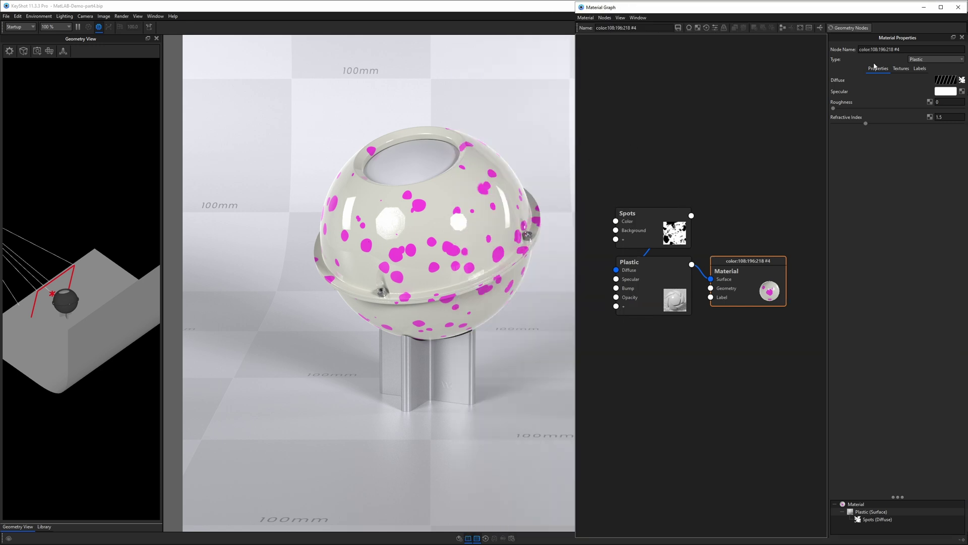
left_click(958, 7)
- Activate the Free Camera and pan the view so the shaderball sits in the left part of the render
left_click(757, 52)
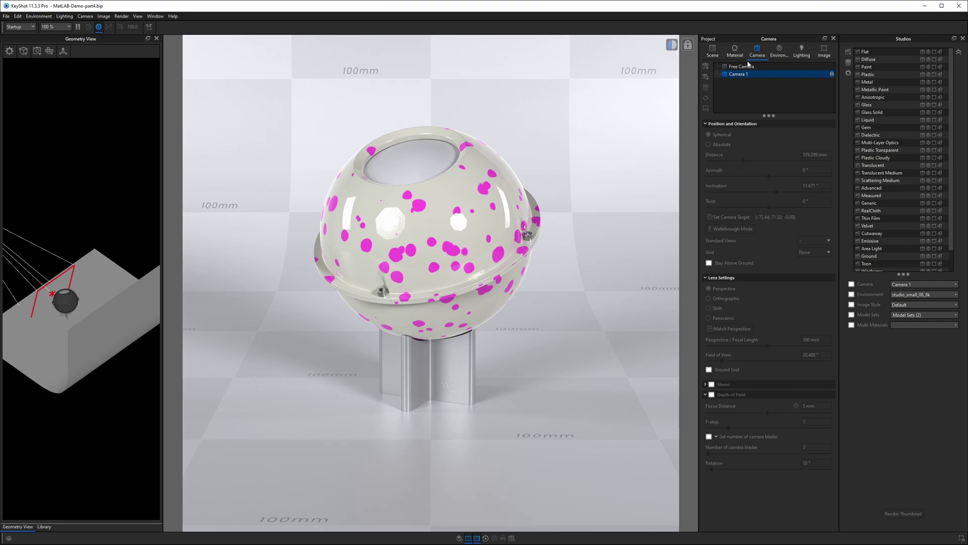
left_click(741, 66)
left_click_drag(519, 259, 280, 279)
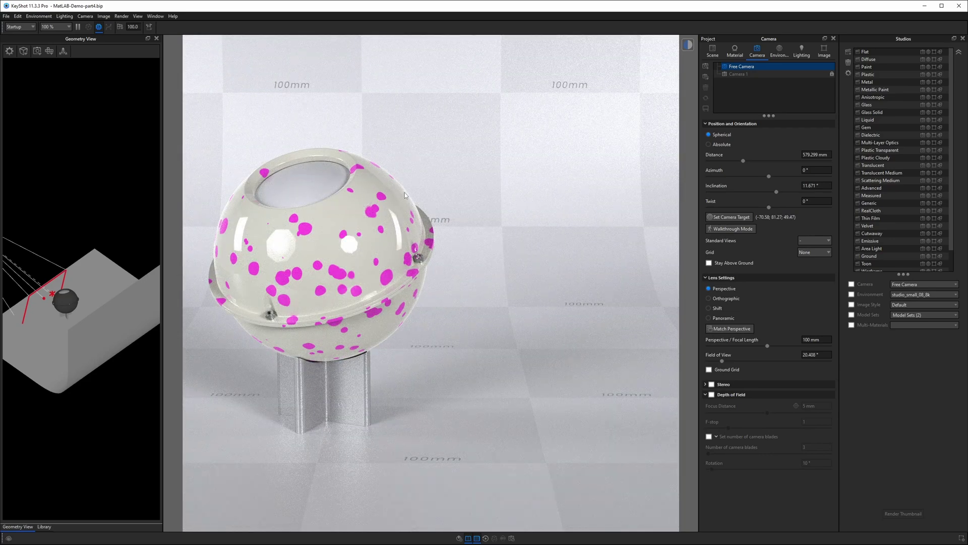
- Open the Material Graph of the shaderball's top shell and widen its window up to the edge of the ball
double_click(365, 223)
left_click(729, 84)
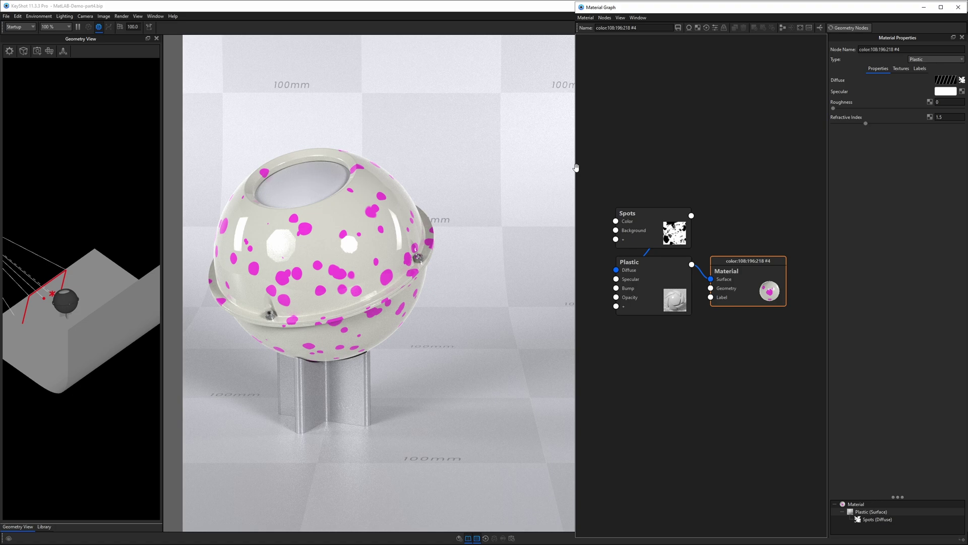
left_click_drag(576, 169, 464, 179)
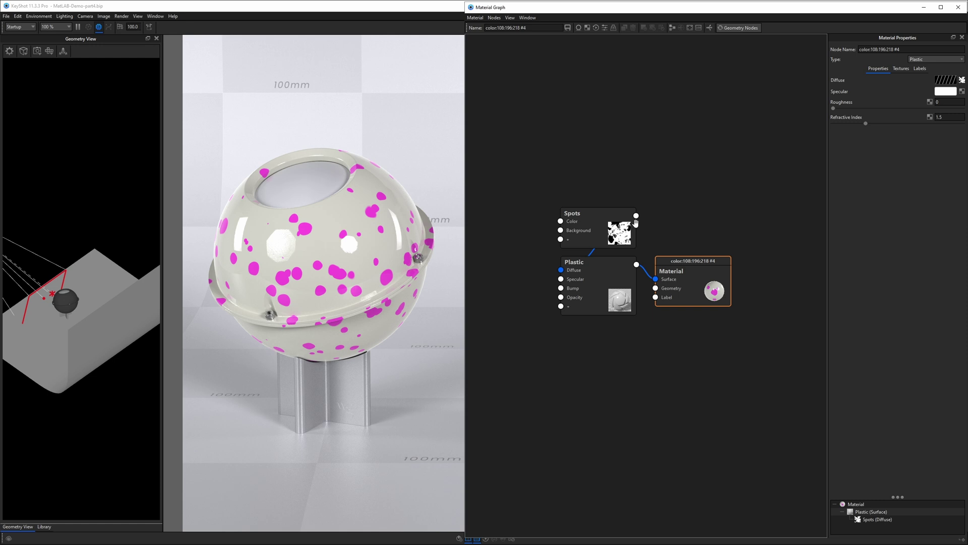
- Spread the Material, Plastic and Spots nodes apart in the graph, with Spots above and left of Plastic
left_click_drag(700, 275, 720, 260)
left_click_drag(610, 227, 551, 204)
left_click_drag(598, 286, 612, 264)
mouse_move(552, 221)
left_mouse_down()
mouse_move(531, 248)
mouse_move(549, 209)
left_mouse_up()
left_click_drag(601, 268, 562, 277)
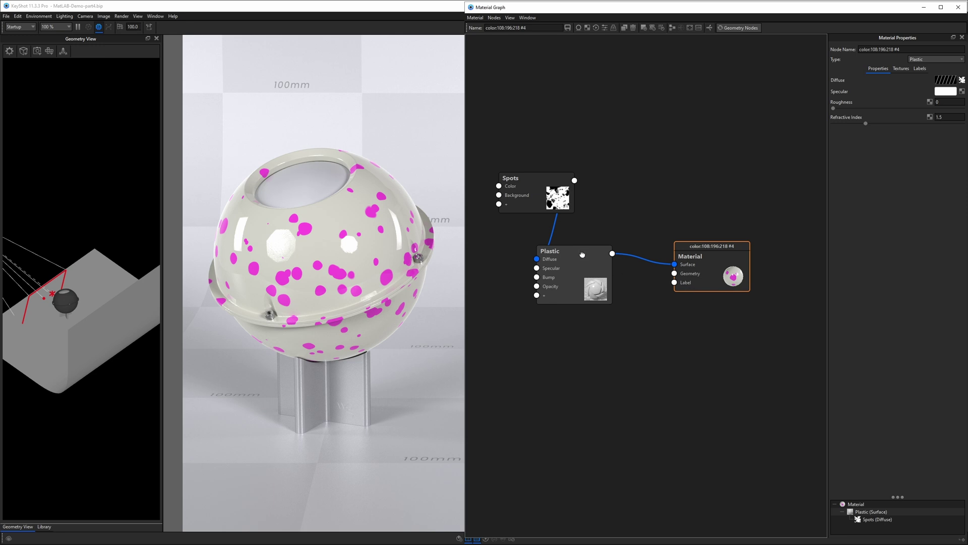
- Check the properties of the Spots and Plastic nodes and rename the Material node to ROOT
left_click(584, 255)
left_click(538, 176)
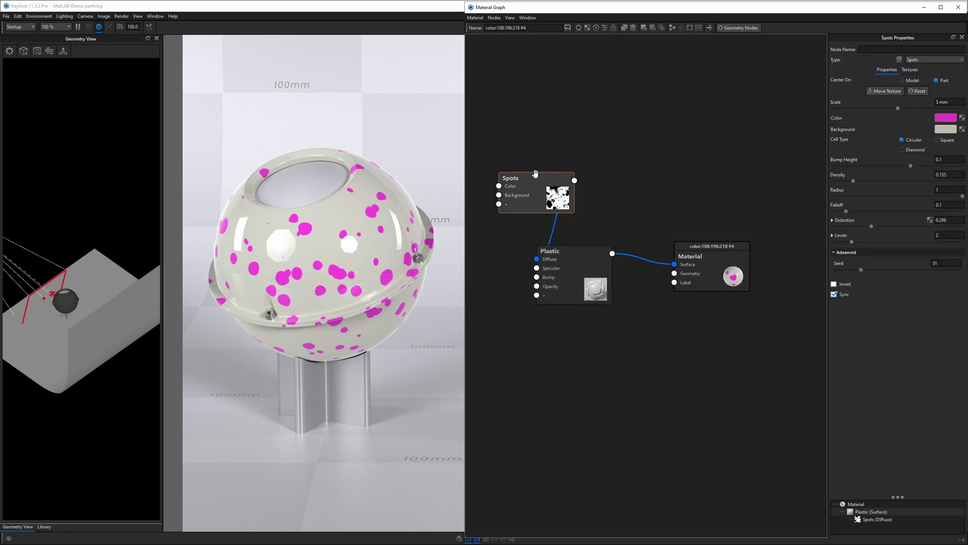
left_click(580, 249)
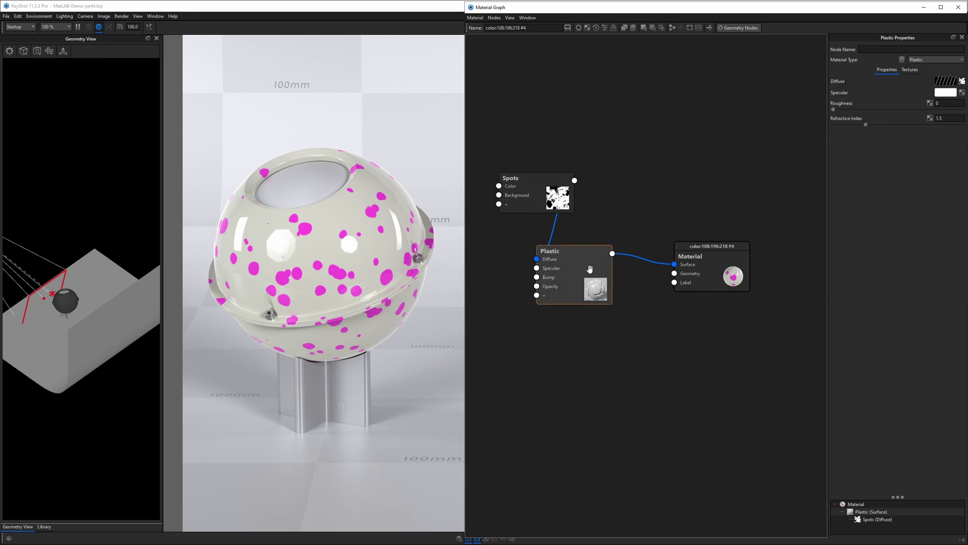
left_click(713, 258)
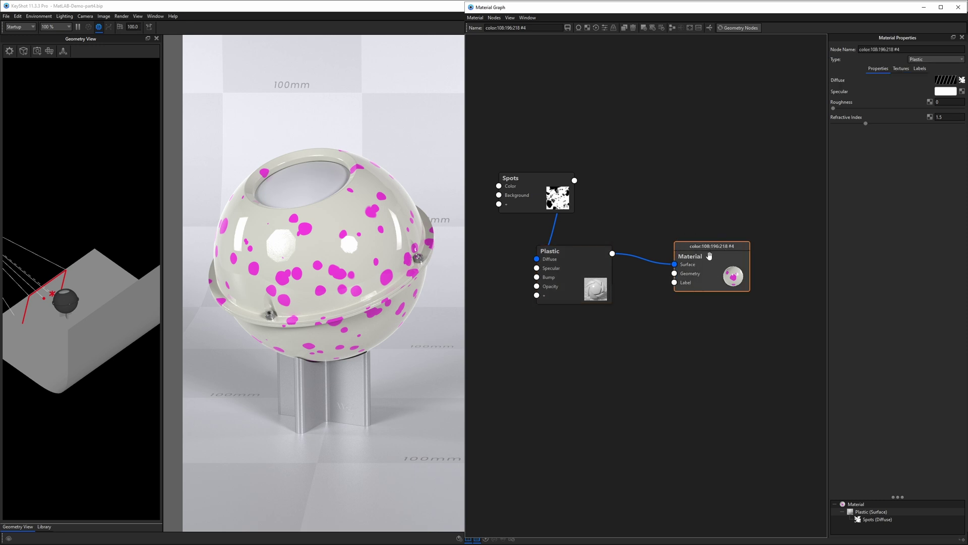
left_click_drag(710, 256, 709, 240)
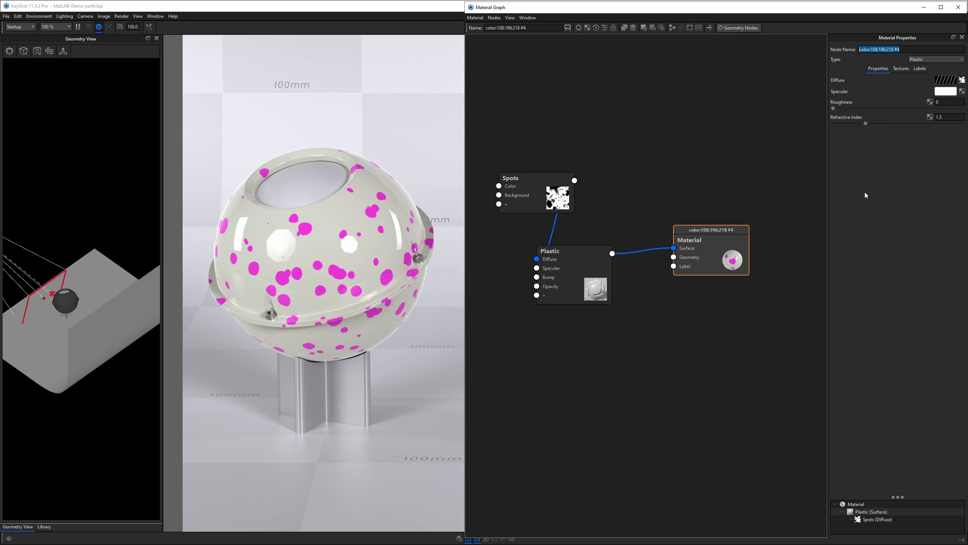
type("ROOT")
key("Return")
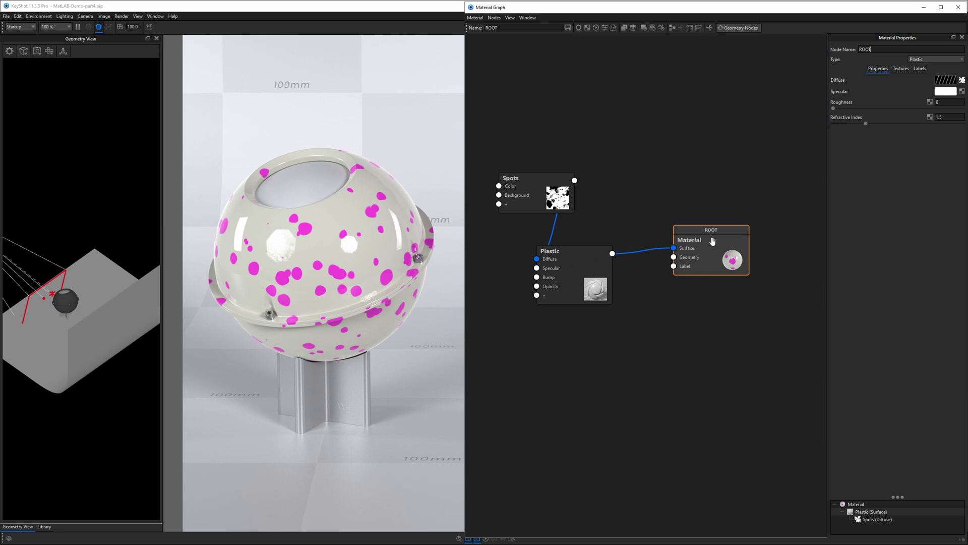
- Arrange the nodes as a rising diagonal chain from Spots through Plastic to the Material node
left_click_drag(713, 241, 761, 79)
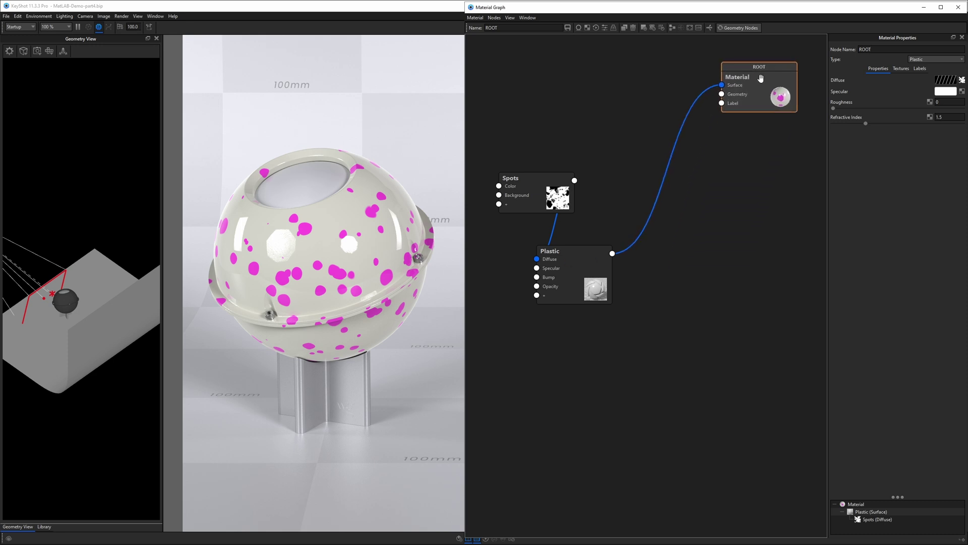
left_click_drag(574, 276, 662, 160)
mouse_move(543, 196)
left_mouse_down()
mouse_move(537, 234)
mouse_move(535, 211)
left_mouse_up()
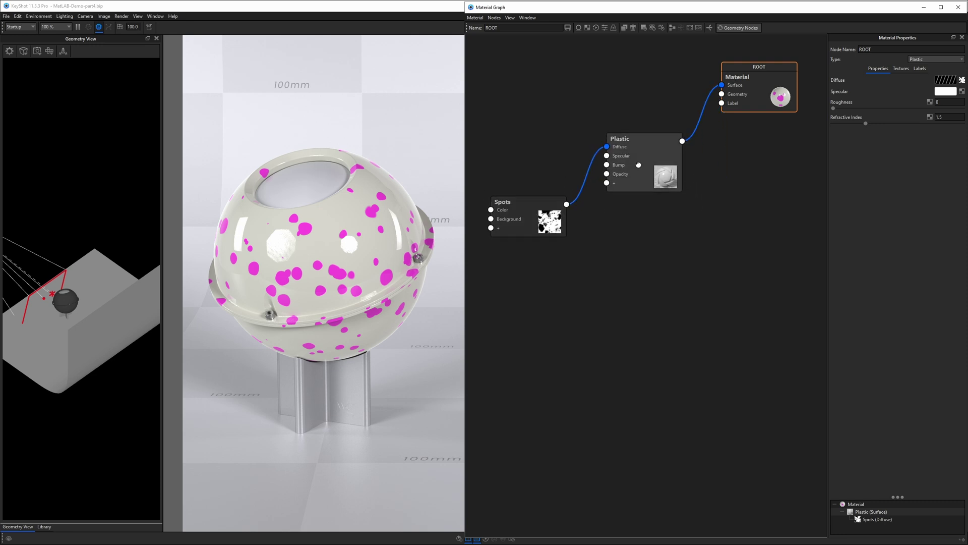
left_click_drag(637, 166, 639, 172)
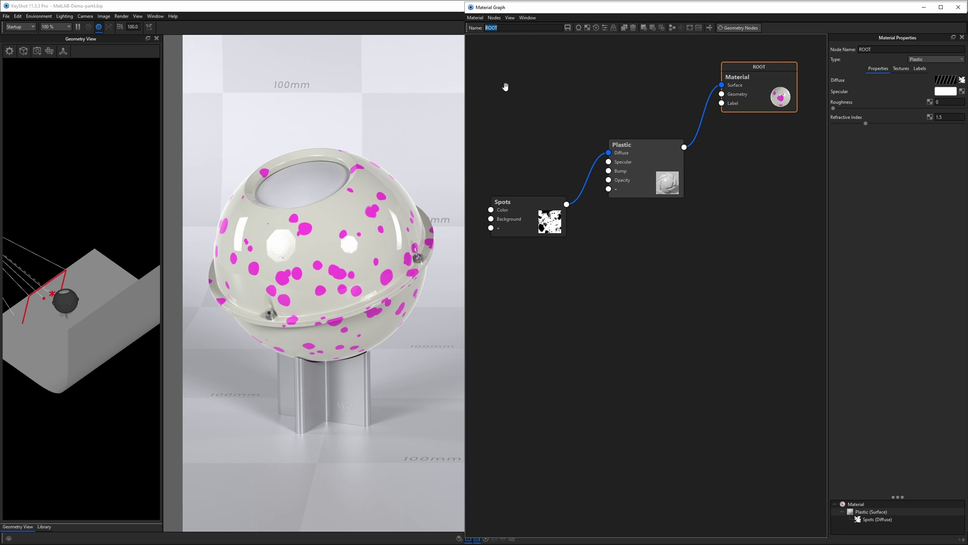
left_click_drag(762, 84, 770, 106)
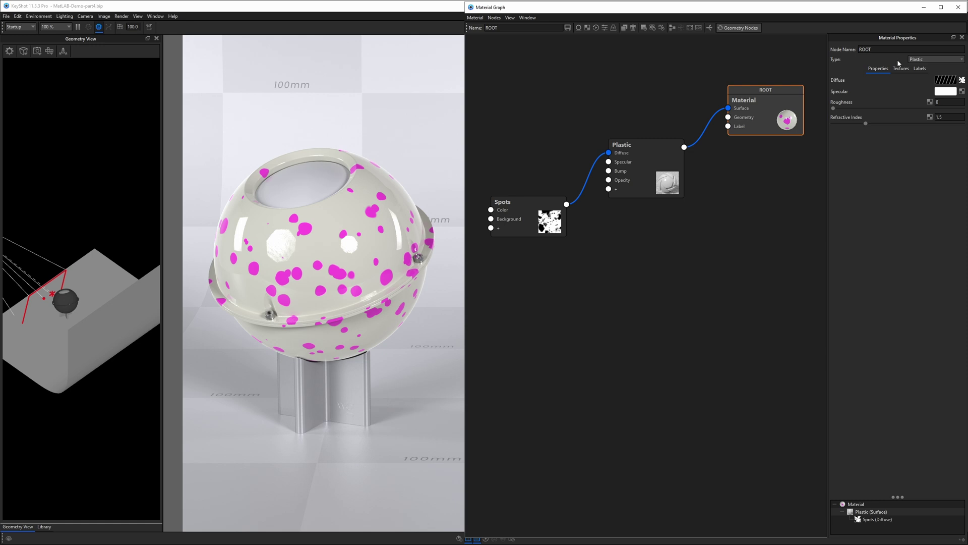
- Rename the material to Pink Spotted Plastic
double_click(878, 49)
double_click(511, 28)
type("Pink Spotted Plastic")
key("Return")
left_click(914, 46)
- Tidy the node chain by raising Spots beside Plastic and shifting the Plastic and Material nodes slightly upward
left_click_drag(772, 100, 772, 87)
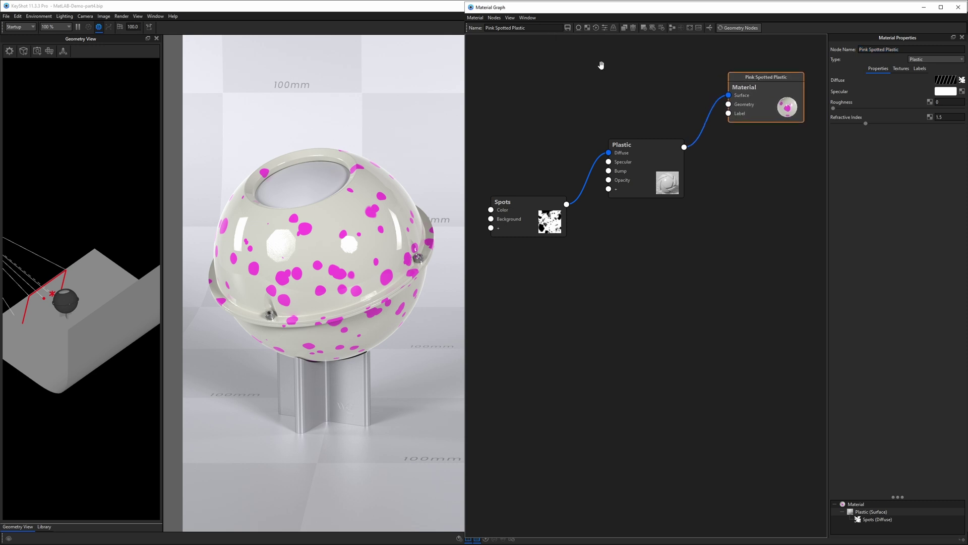
left_click_drag(519, 208, 502, 167)
mouse_move(642, 162)
left_mouse_down()
mouse_move(611, 146)
mouse_move(628, 158)
left_mouse_up()
left_click_drag(528, 179, 537, 168)
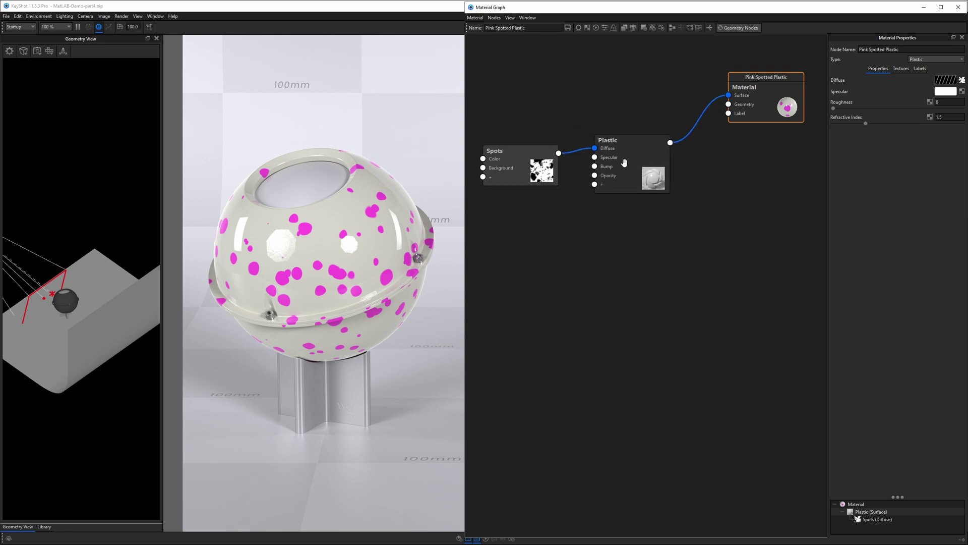
mouse_move(626, 161)
left_mouse_down()
mouse_move(630, 175)
mouse_move(624, 150)
left_mouse_up()
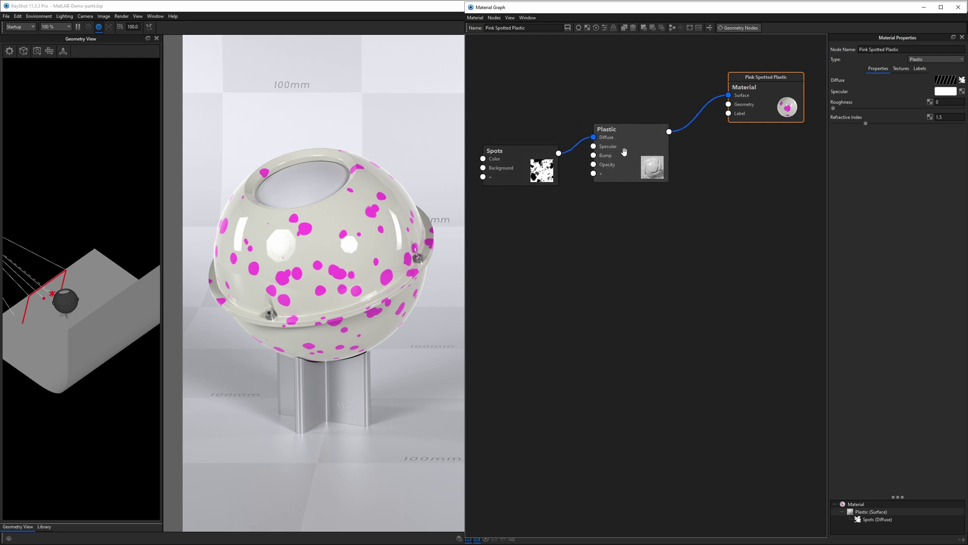
left_click_drag(754, 101, 759, 84)
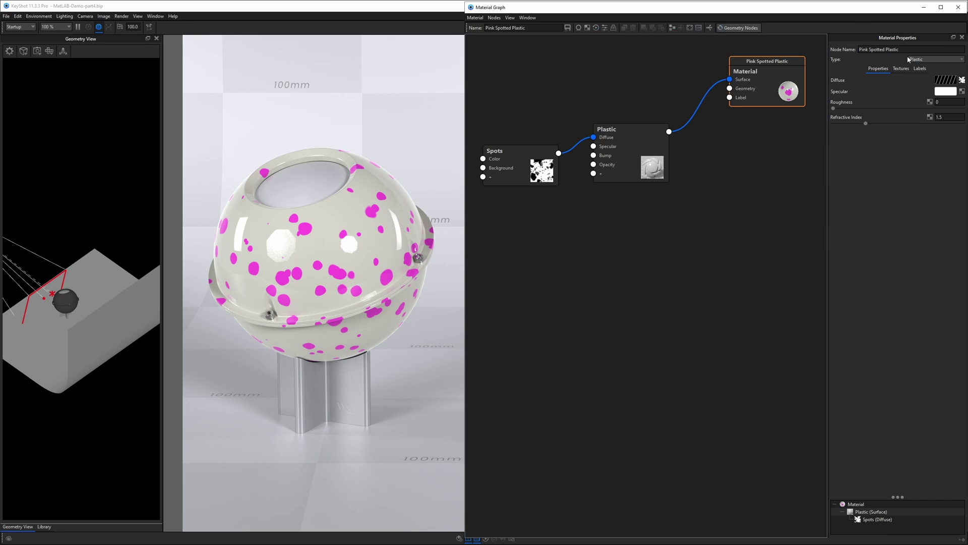
- Show the Materials & Textures library in the Material Graph and return to the node properties
left_click(776, 174)
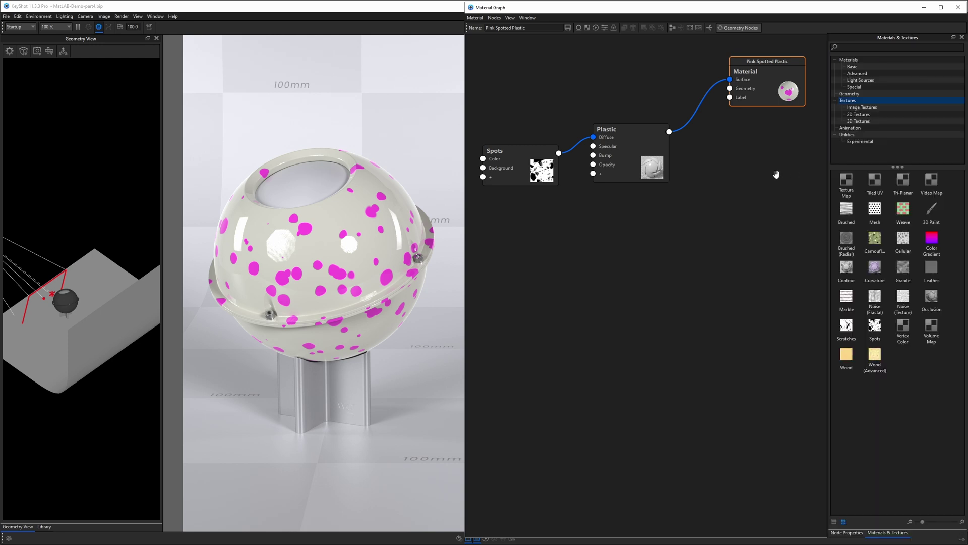
left_click(779, 181)
left_click(807, 349)
left_click(843, 533)
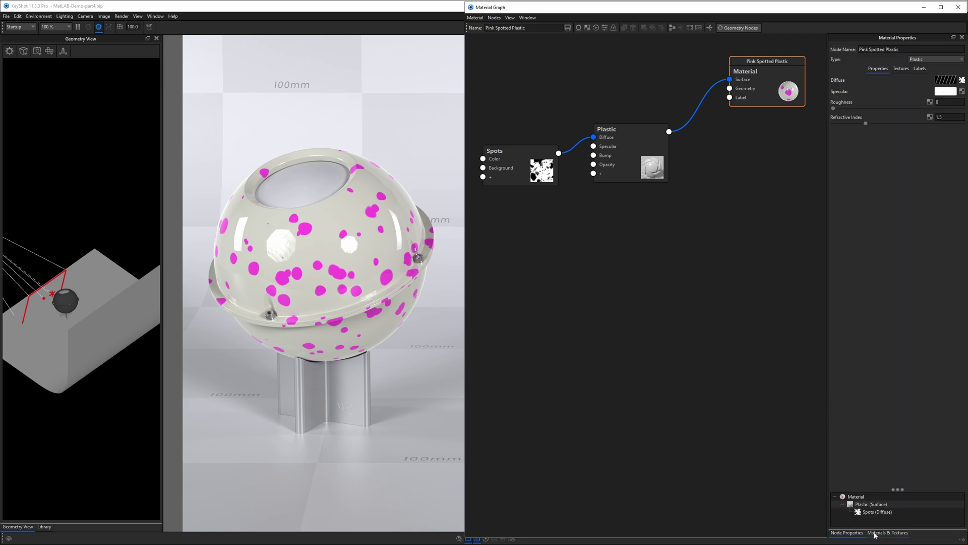
left_click(875, 533)
left_click(854, 534)
left_click_drag(827, 185, 871, 184)
- Move the Plastic and Material nodes closer together in the graph
left_click_drag(630, 151, 633, 140)
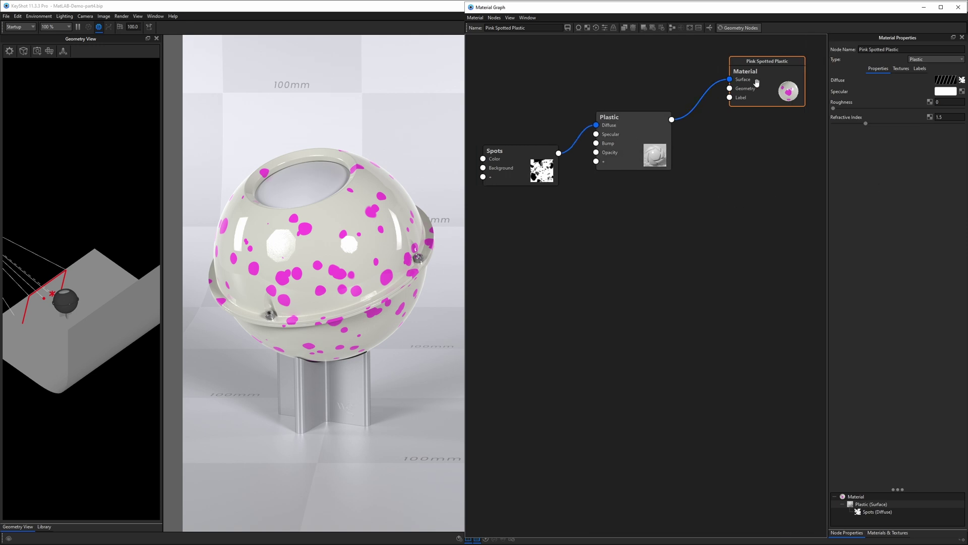
left_click_drag(756, 82, 750, 92)
left_click_drag(622, 156, 630, 152)
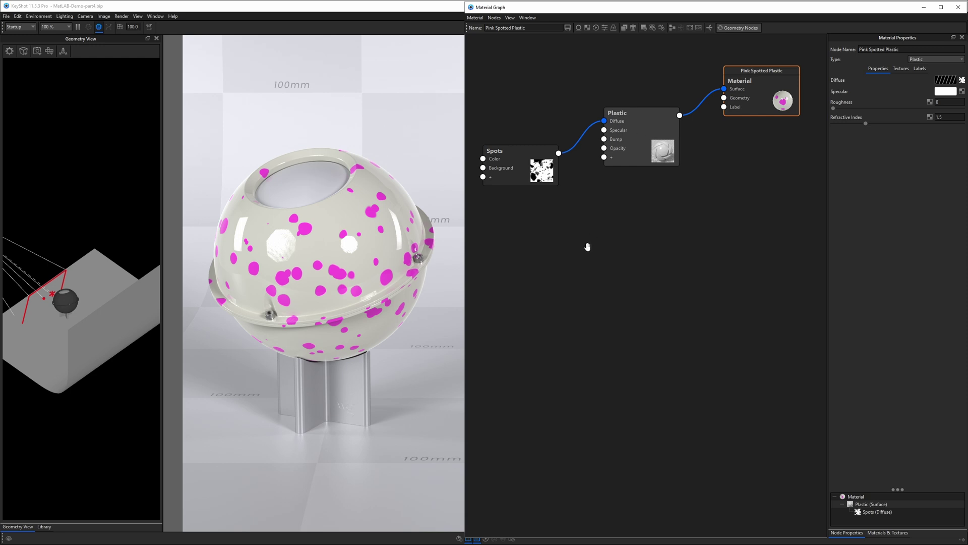
right_click(584, 227)
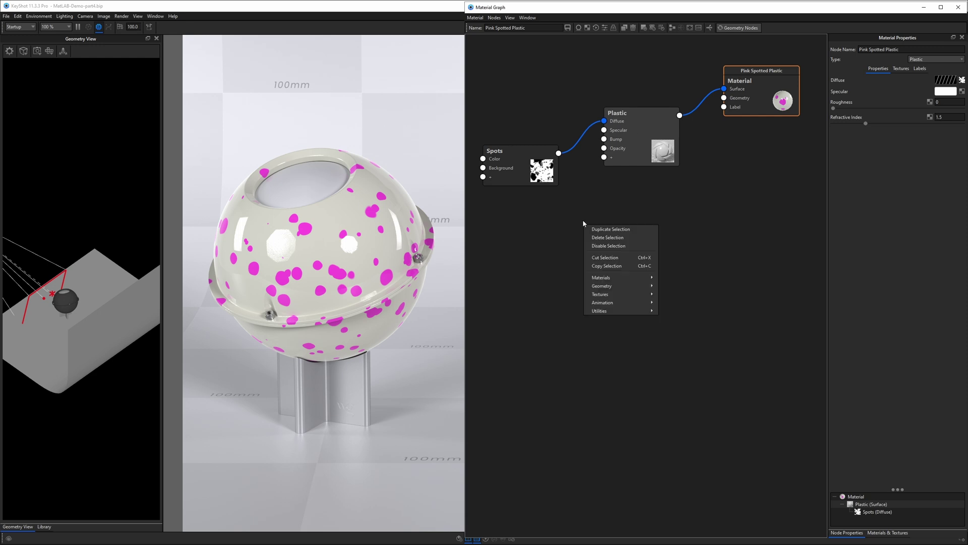
left_click(539, 255)
right_click(615, 221)
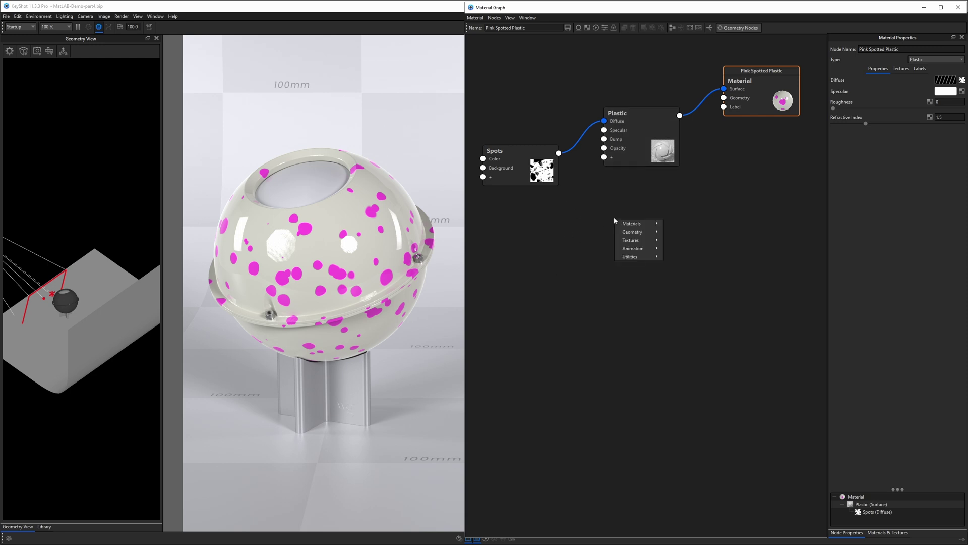
left_click(608, 211)
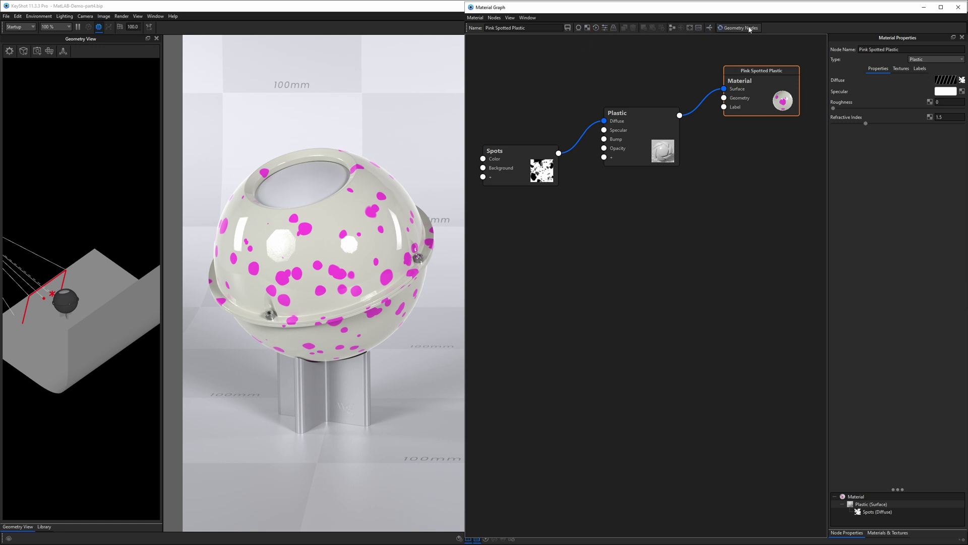
right_click(611, 213)
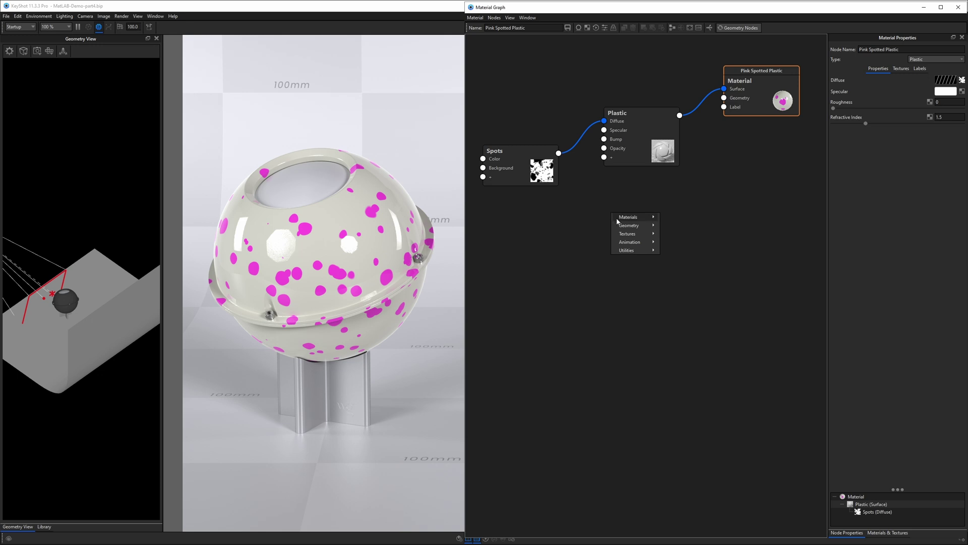
left_click(718, 219)
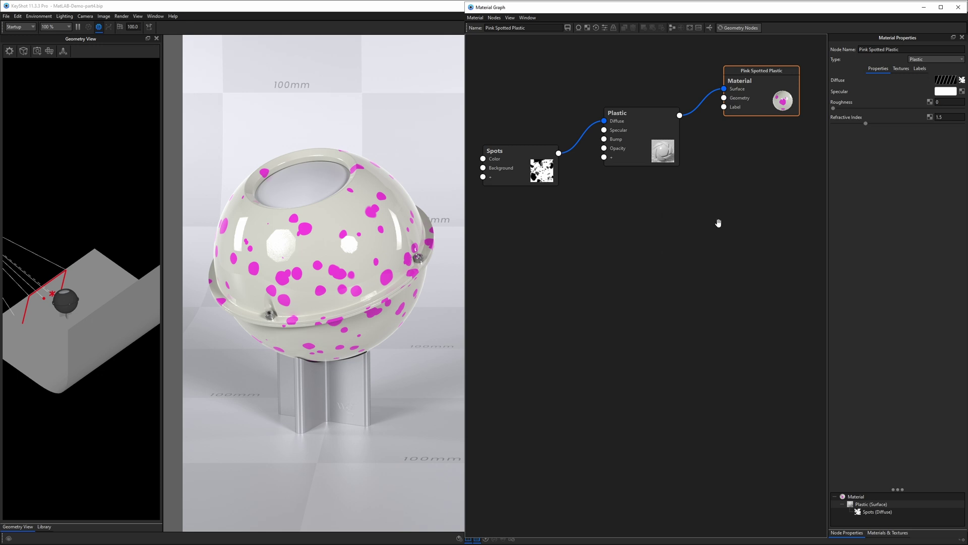
- Disconnect the Spots texture from the Plastic node's Diffuse input and reconnect it there
left_click_drag(639, 145, 604, 229)
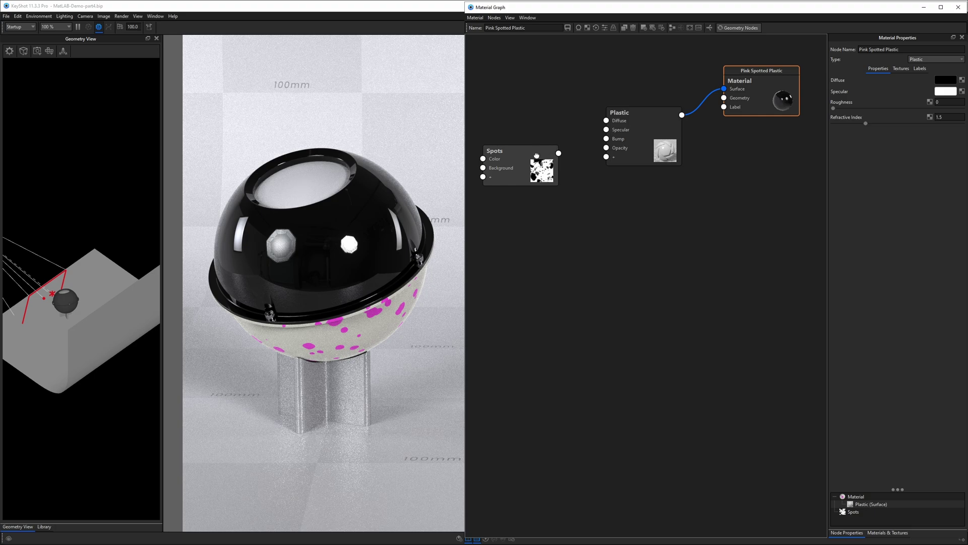
left_click_drag(539, 152, 537, 155)
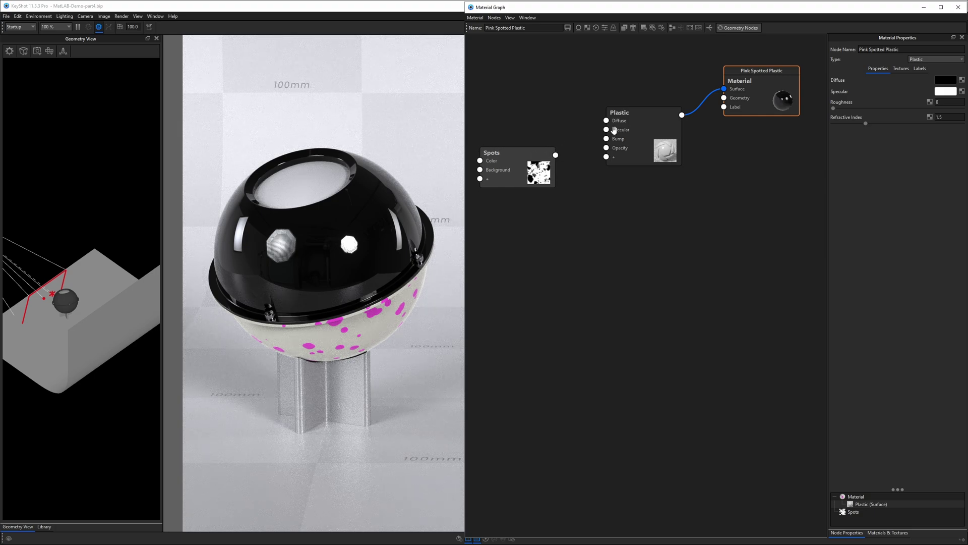
left_click_drag(556, 154, 607, 121)
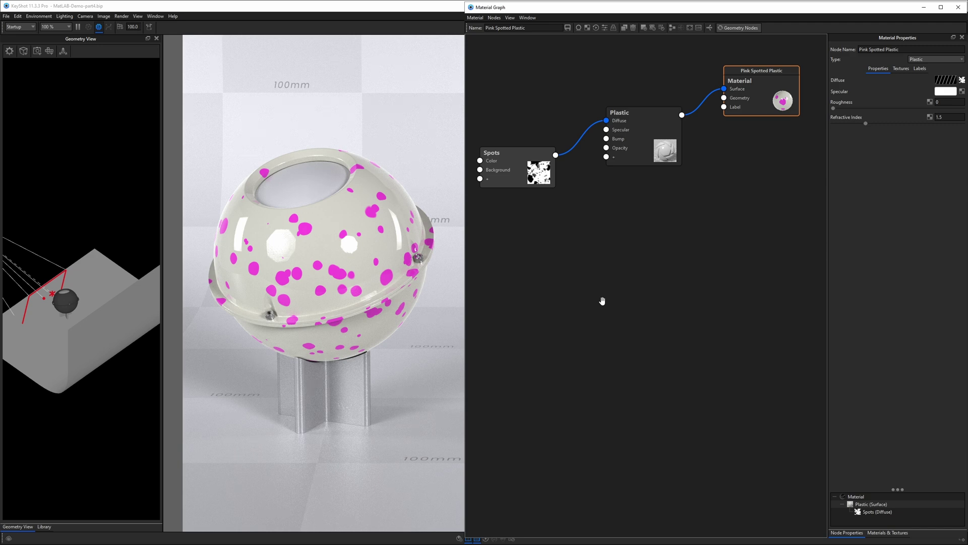
- Shift the Material, Plastic and Spots nodes up and to the right, keeping them in a diagonal chain
left_click_drag(767, 83, 781, 66)
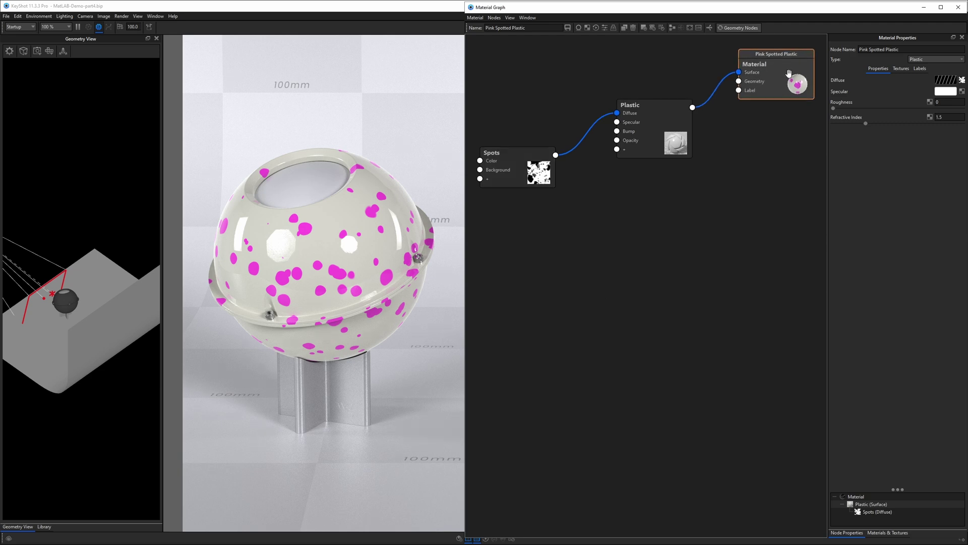
left_click_drag(645, 124, 659, 112)
left_click_drag(521, 170, 538, 162)
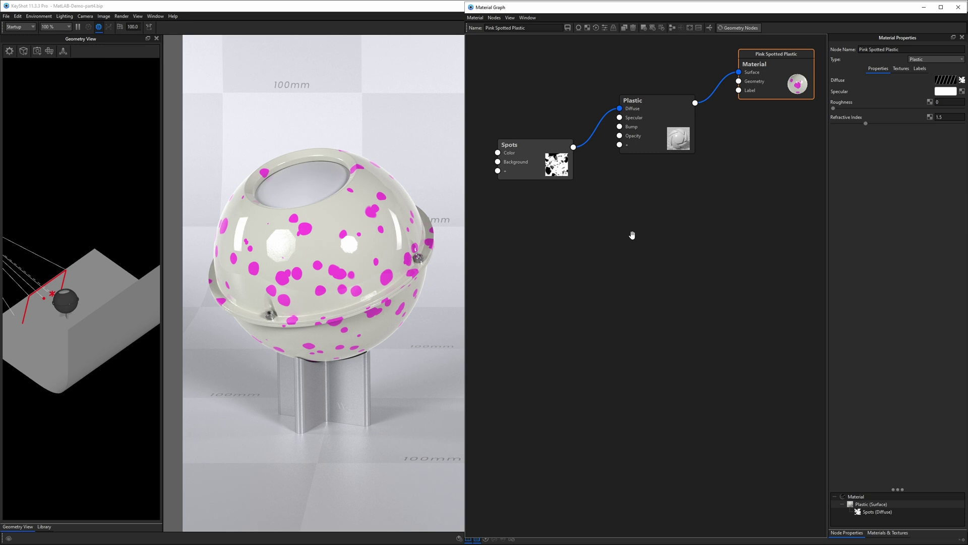
- Close the Material Graph to examine the pink spotted plastic's textures, labels and properties in the project's material settings, and reopen the graph
left_click(958, 8)
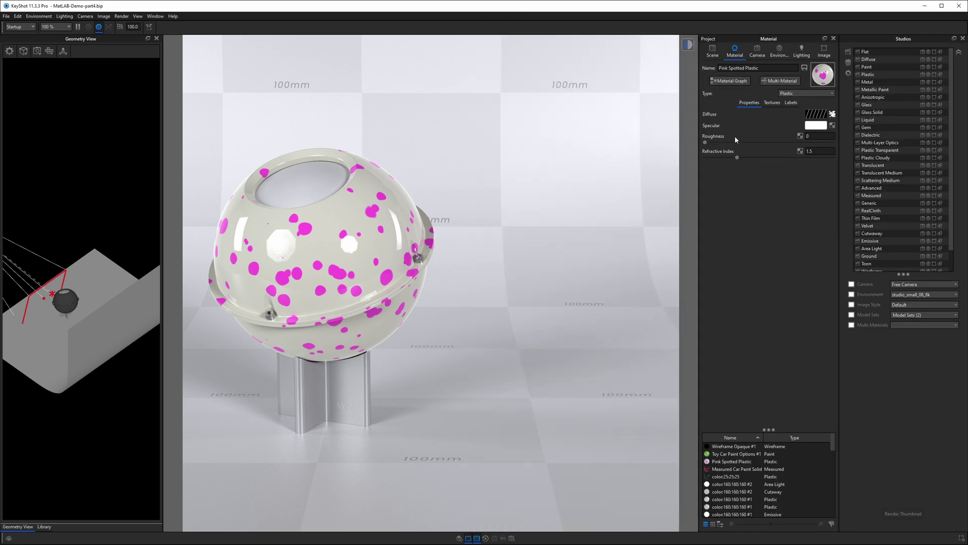
left_click(772, 103)
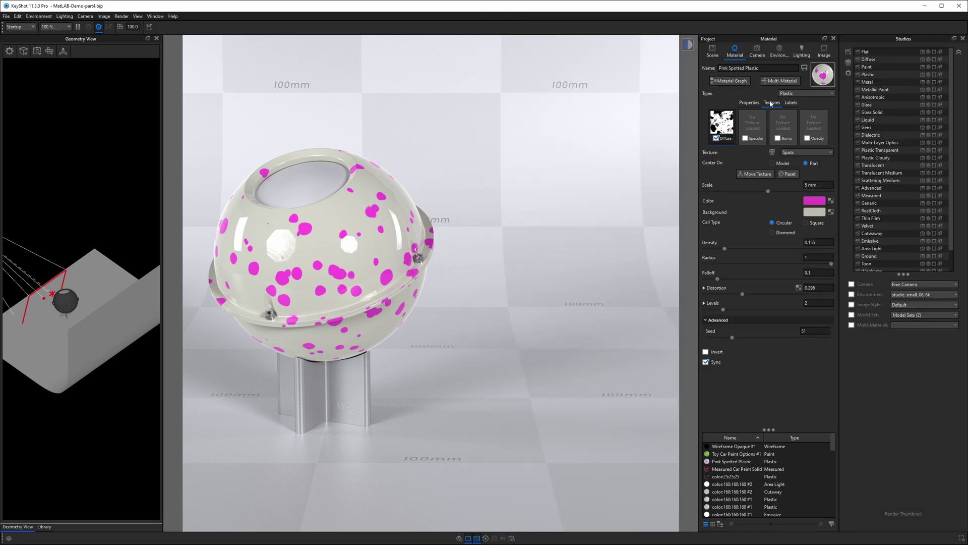
left_click(792, 102)
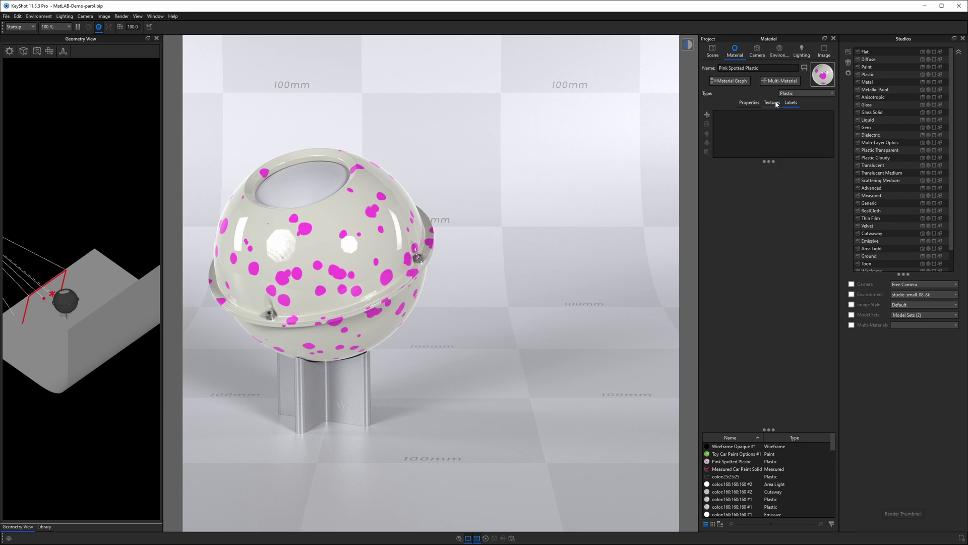
left_click(772, 102)
left_click(751, 103)
left_click(764, 103)
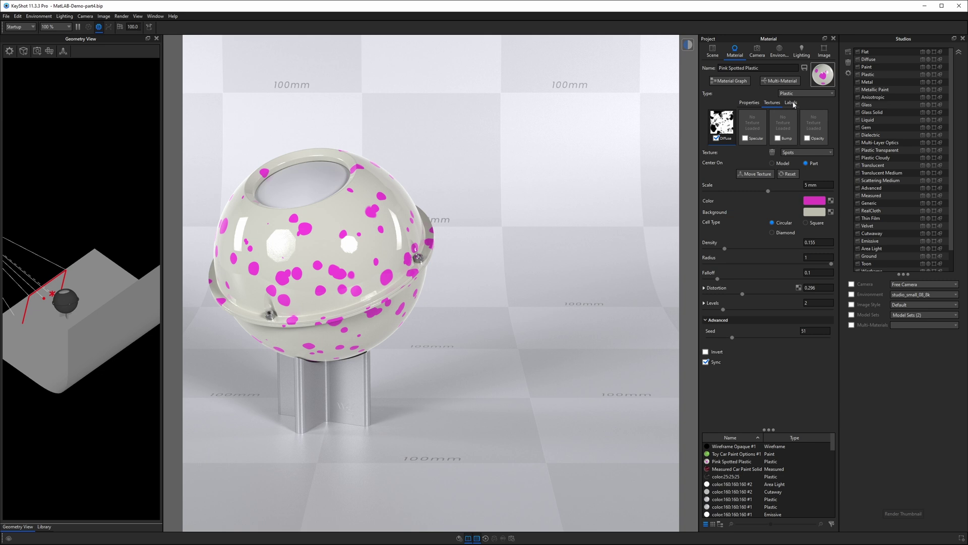
left_click(792, 102)
left_click(772, 103)
left_click(749, 103)
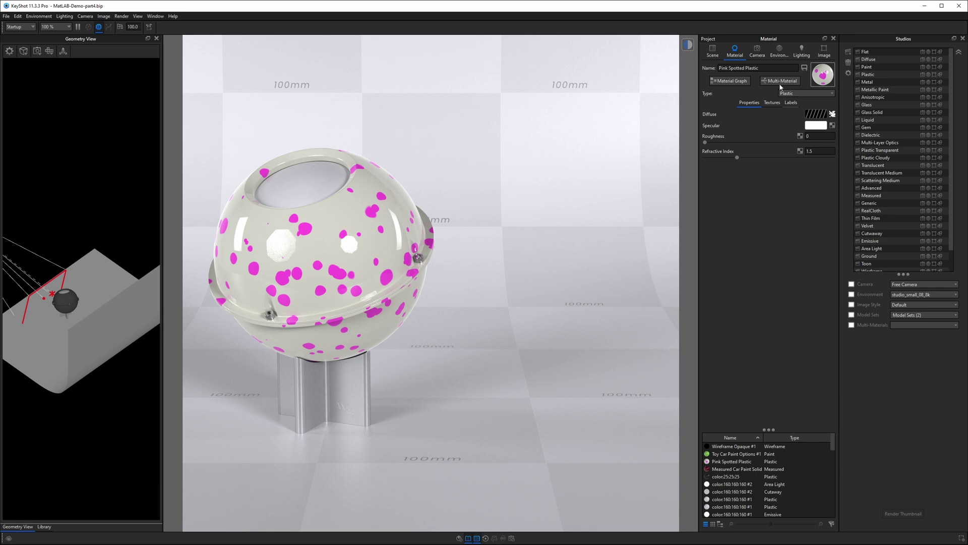
left_click(737, 82)
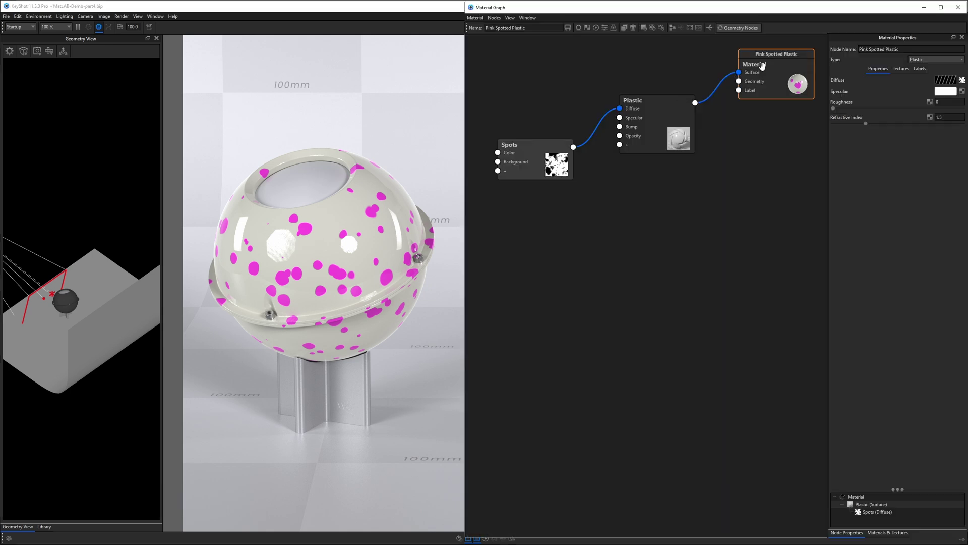